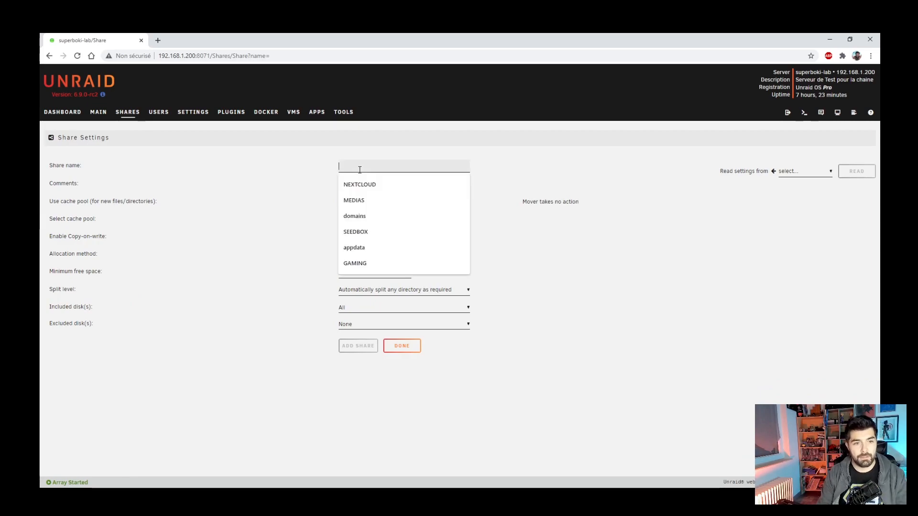
- Add a share named STOCKAGE with the comment 'pour le nouveau container mieux que dropbox'
text(STOCKAGE)
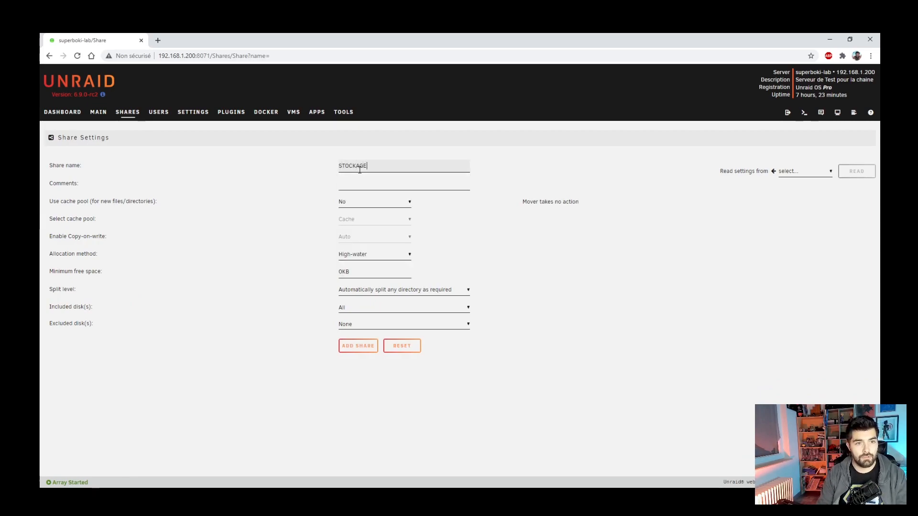
click(382, 182)
text(pour le nouveau)
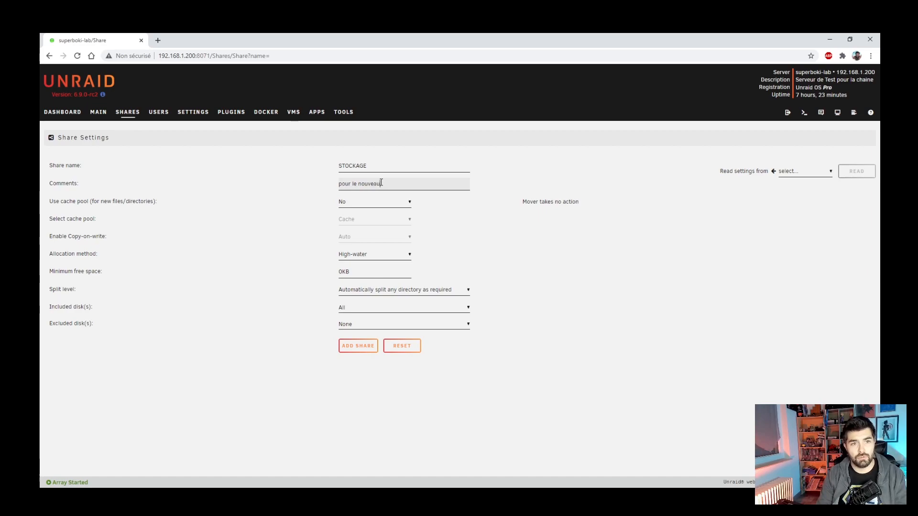
key(BackSpace)
text(container mi)
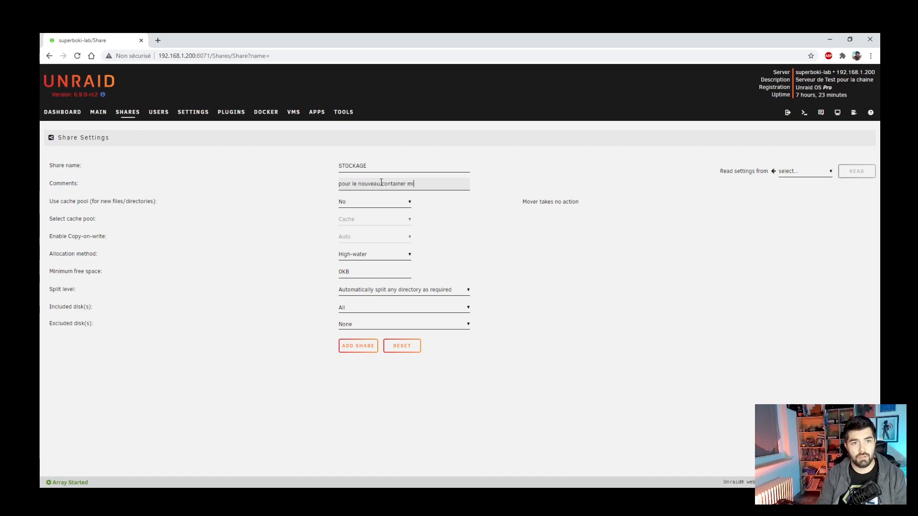
text(eux que dropbox)
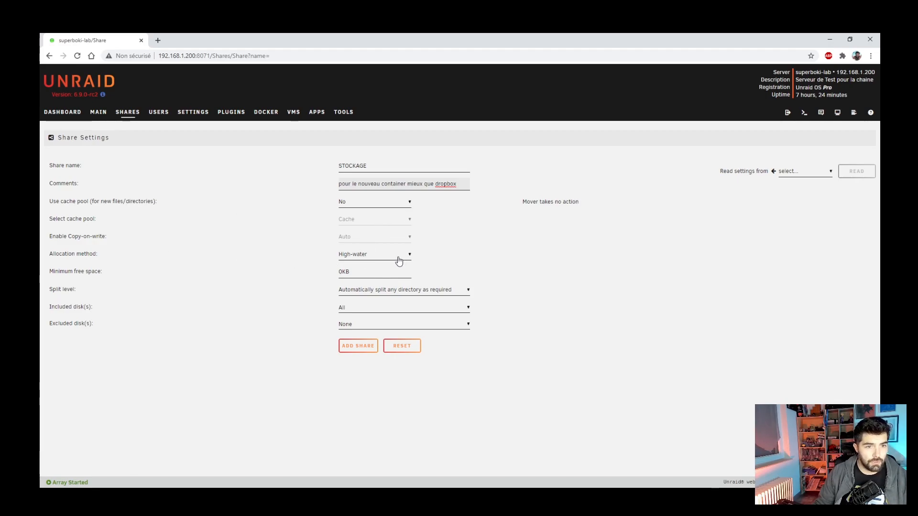
key(Return)
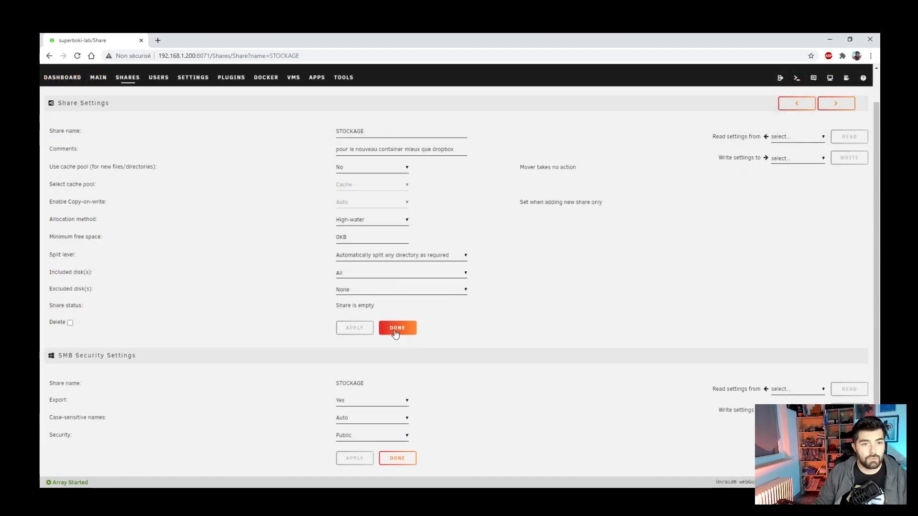
click(399, 326)
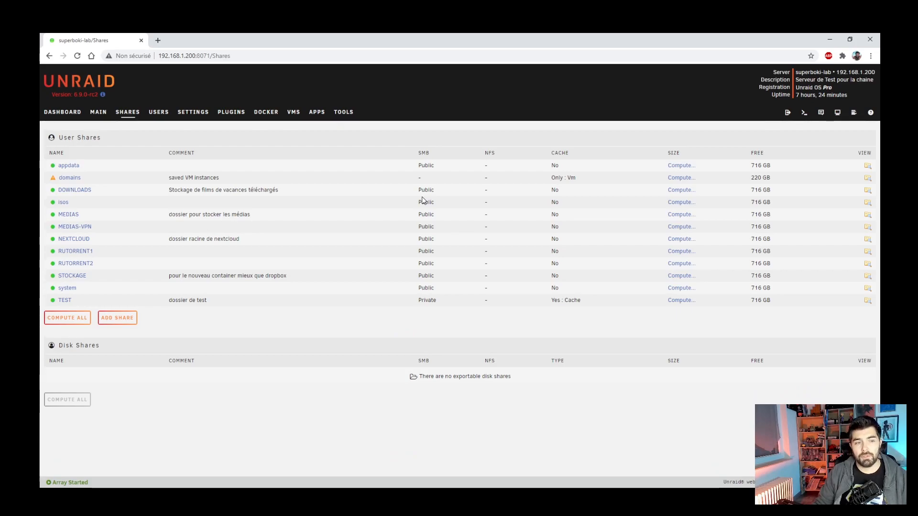
- Search the Apps catalogue for psitransfer and start installing it from its card
click(316, 112)
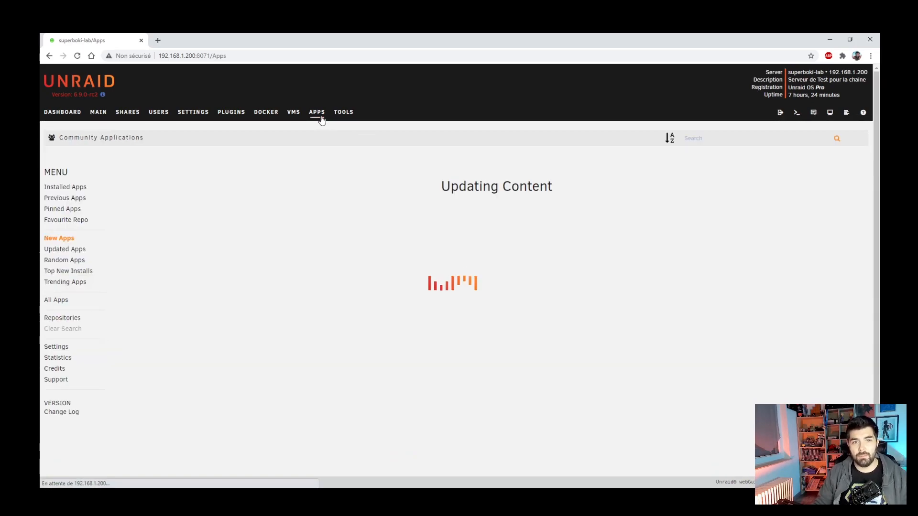
click(716, 139)
text(psit)
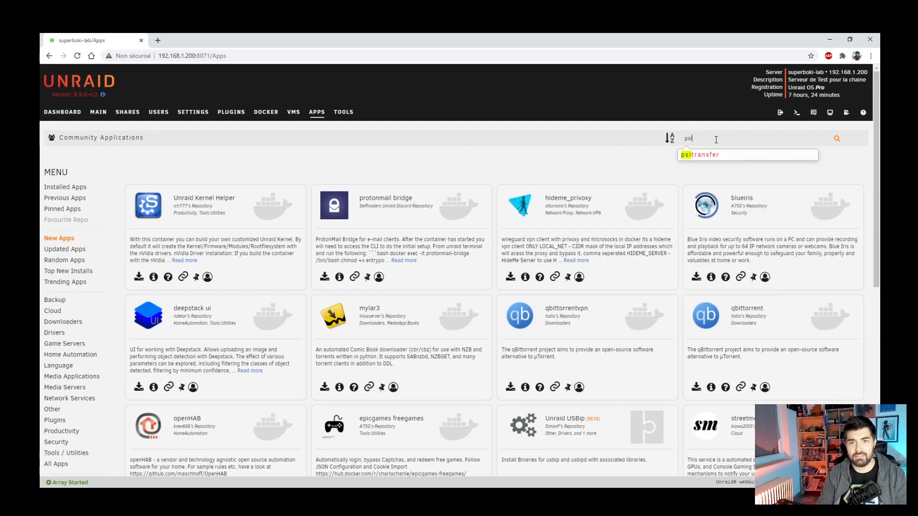
click(724, 154)
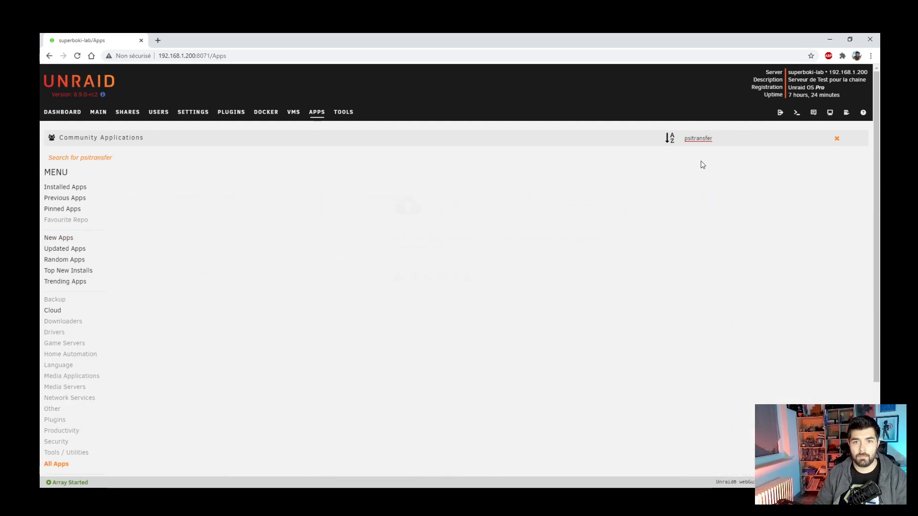
click(398, 277)
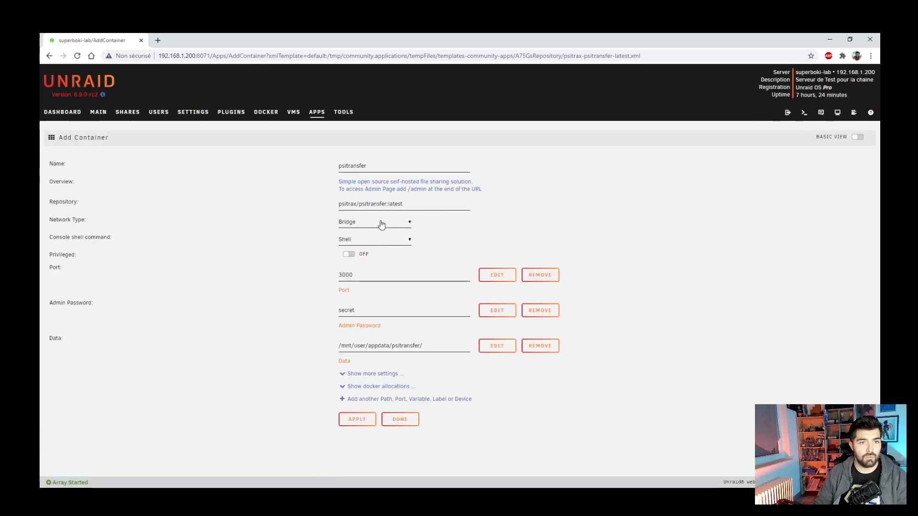
- Set the psitransfer container's network type to Custom : sblab, leaving port 3000
drag(342, 205, 399, 211)
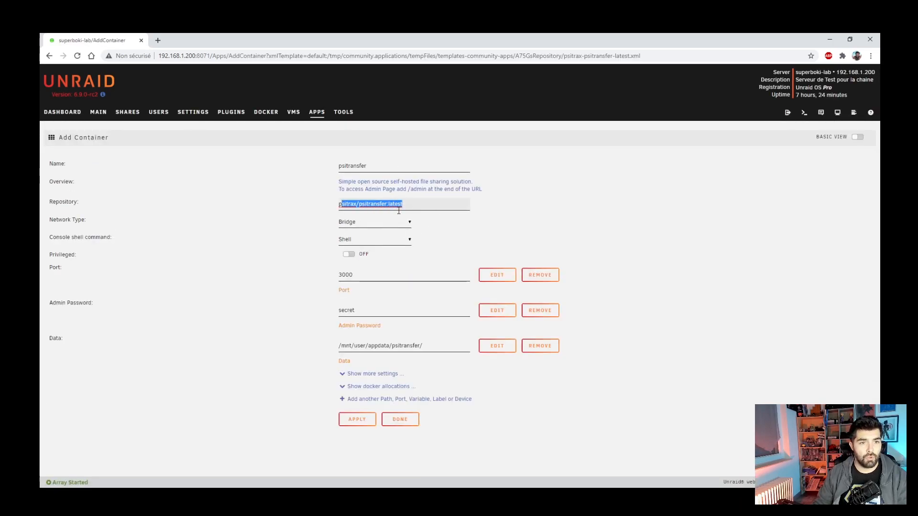
click(349, 224)
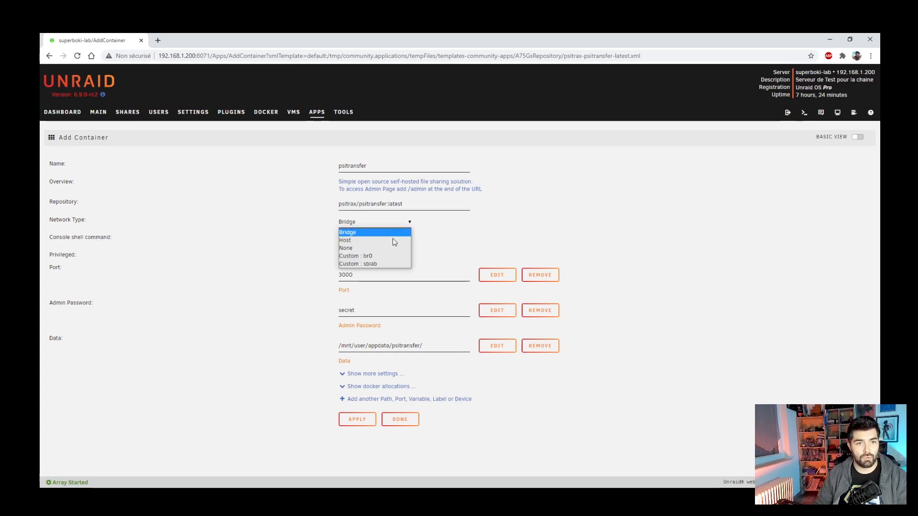
click(371, 266)
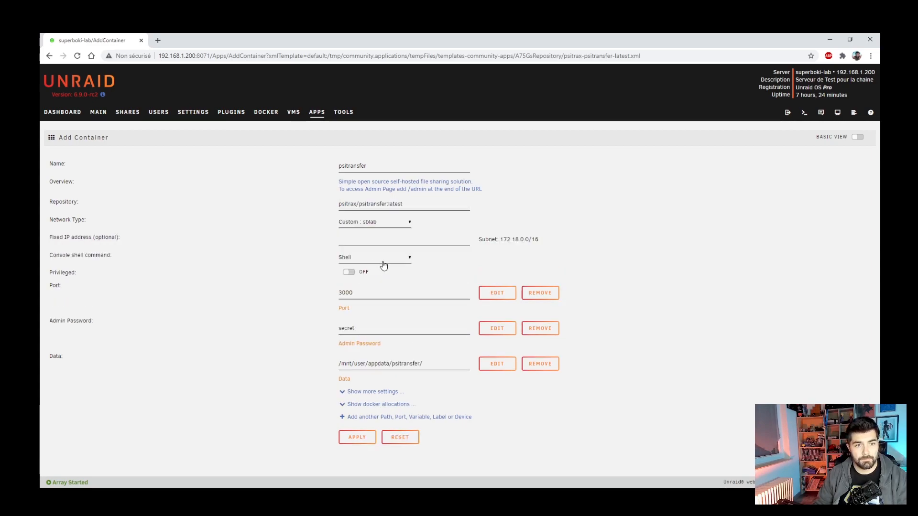
drag(358, 291, 339, 294)
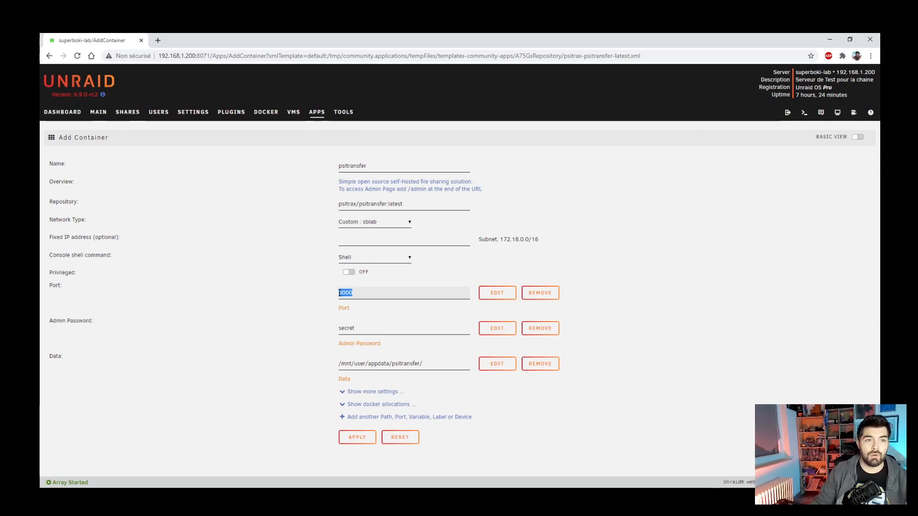
- Keep port 3000 and replace the default admin password with a new one
click(363, 291)
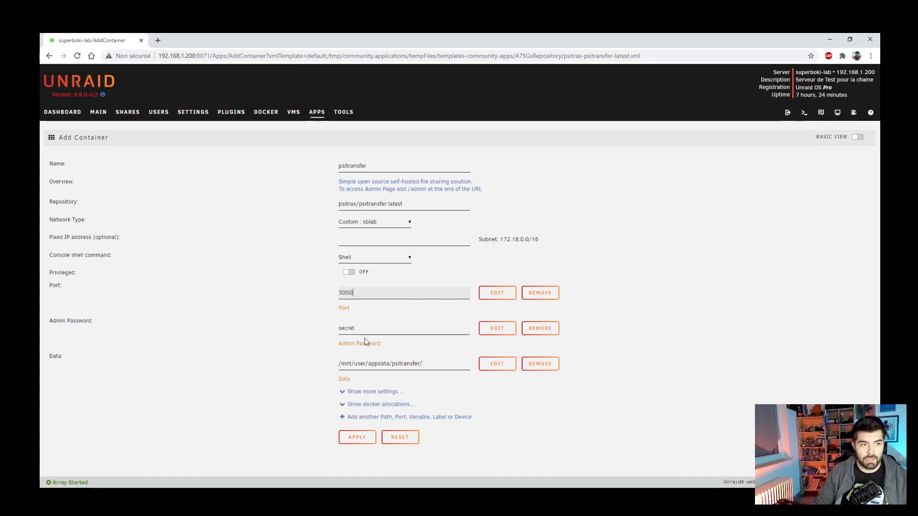
double_click(347, 328)
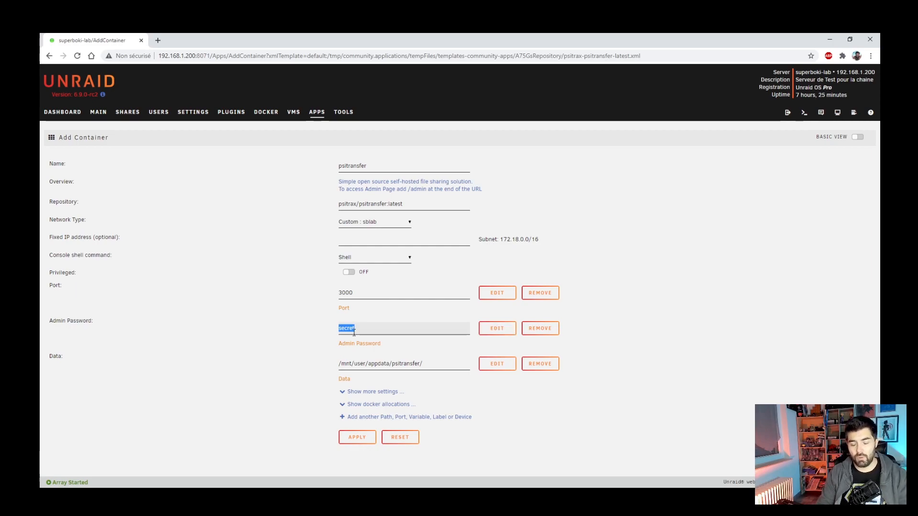
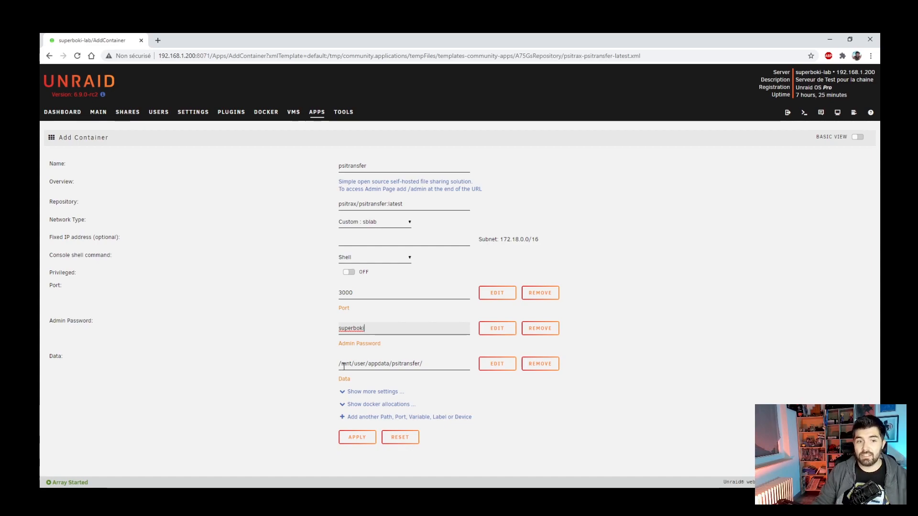
- Set the data path to /mnt/user/STOCKAGE/ and apply the container settings
click(395, 364)
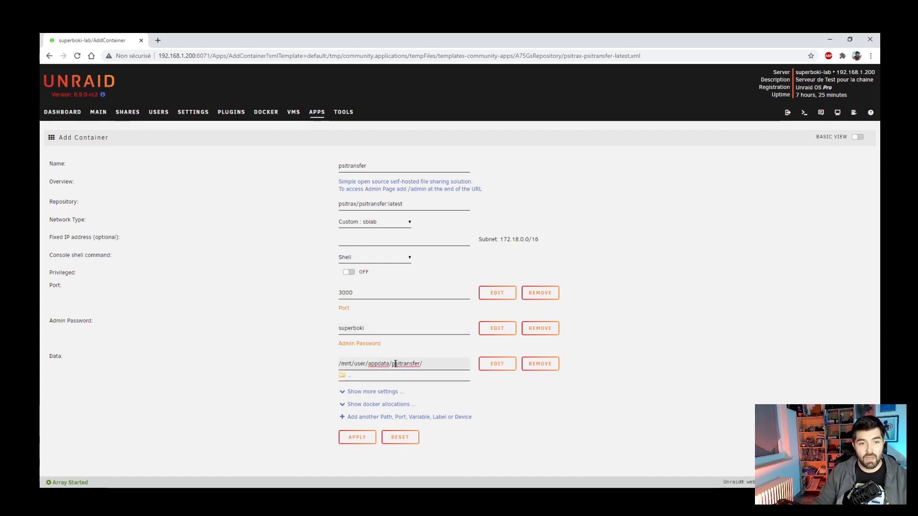
click(352, 377)
click(352, 377)
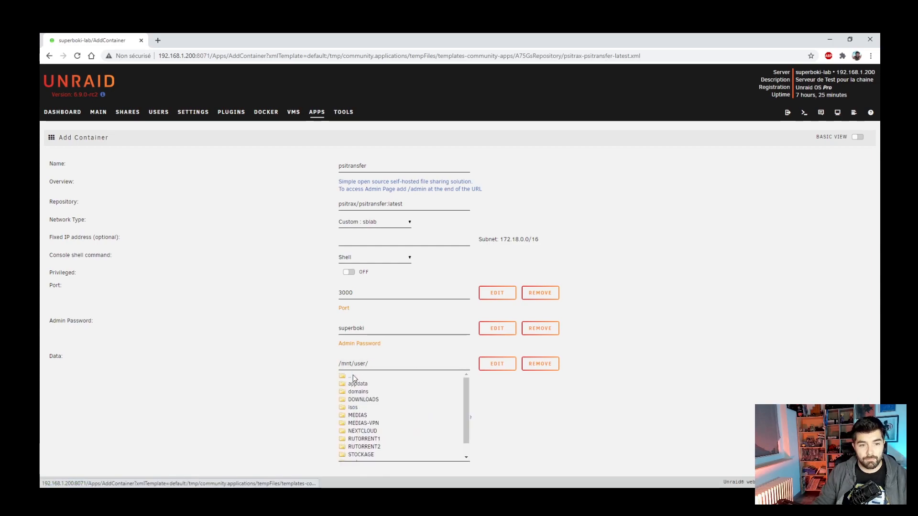
scroll(387, 397, down, 1)
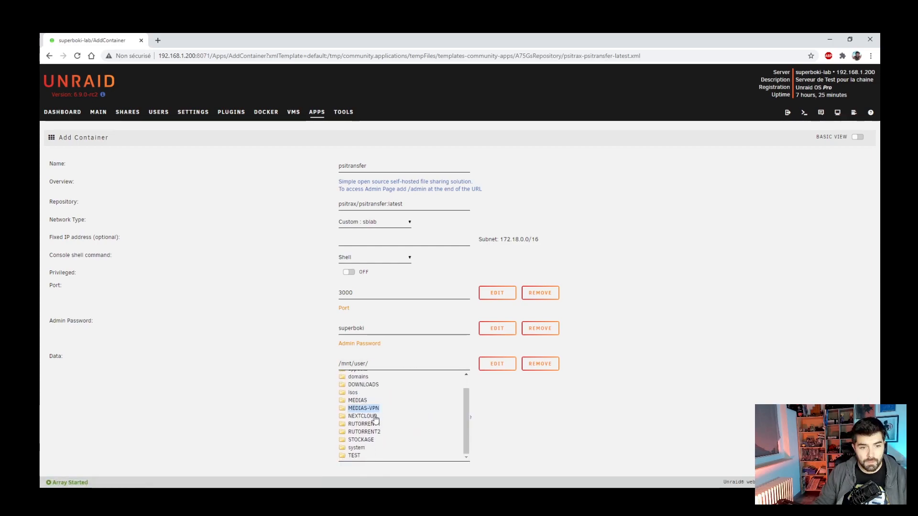
click(362, 440)
click(403, 356)
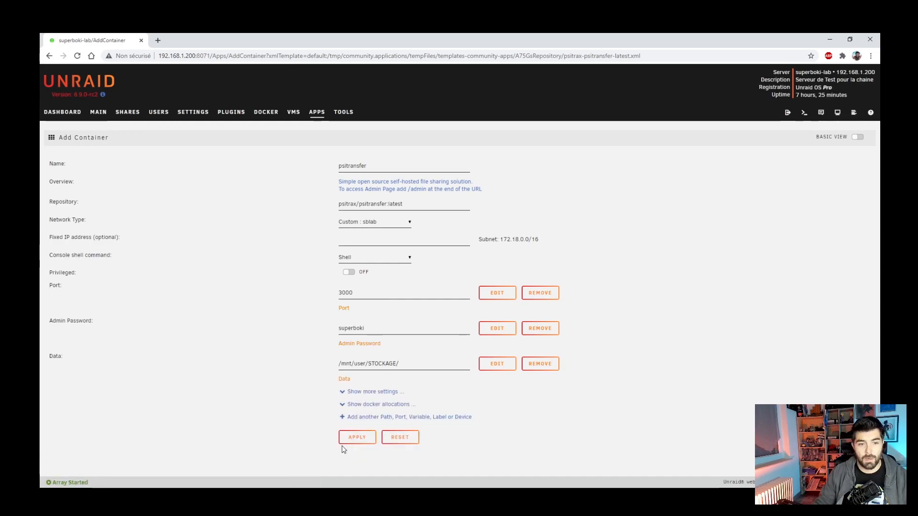
click(354, 438)
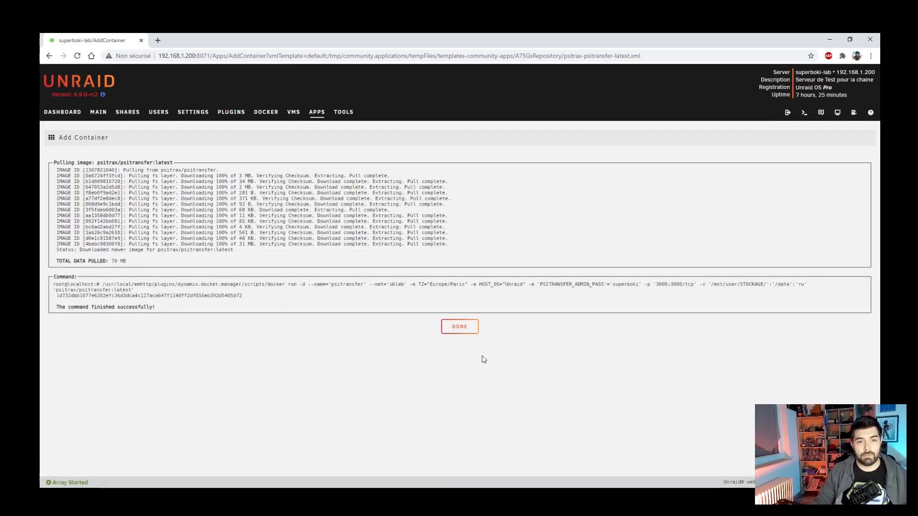
- Close the install log and view the Docker list showing psitransfer started on port 3000
click(458, 328)
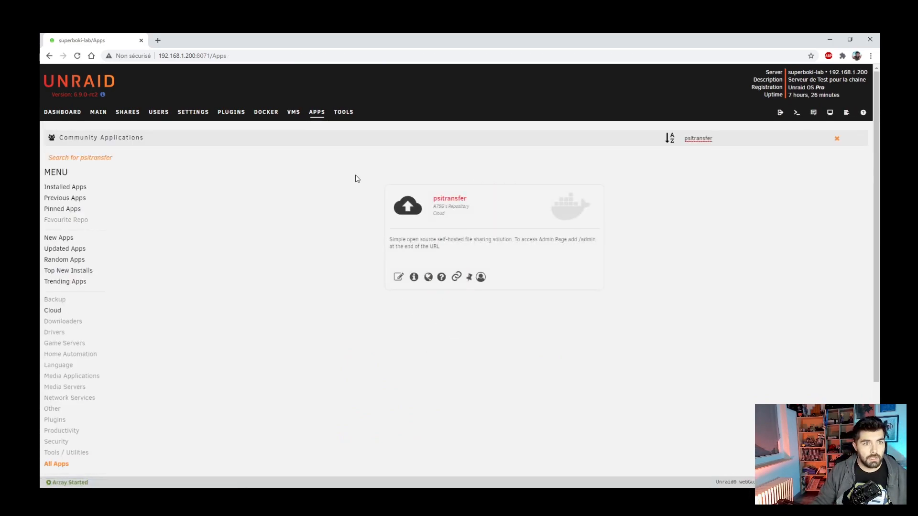
click(270, 117)
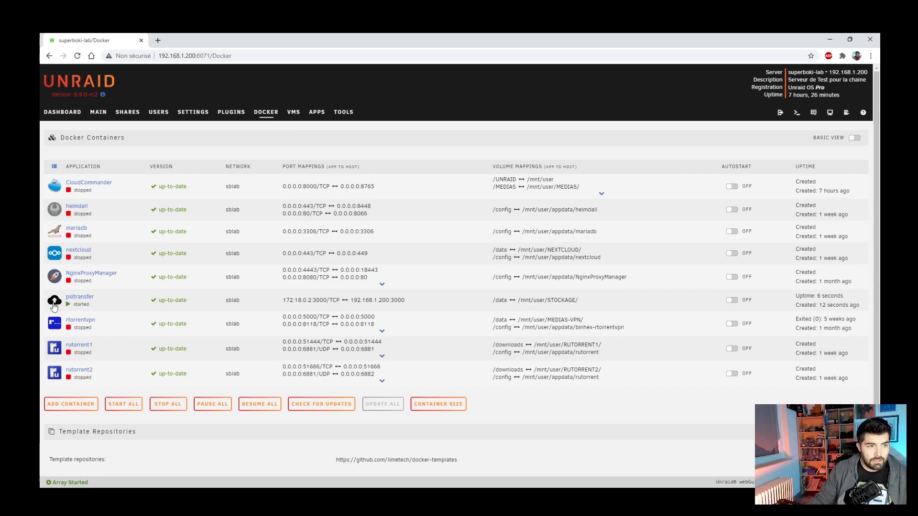
- Launch psitransfer's WebUI from its Docker container menu
click(54, 307)
click(72, 321)
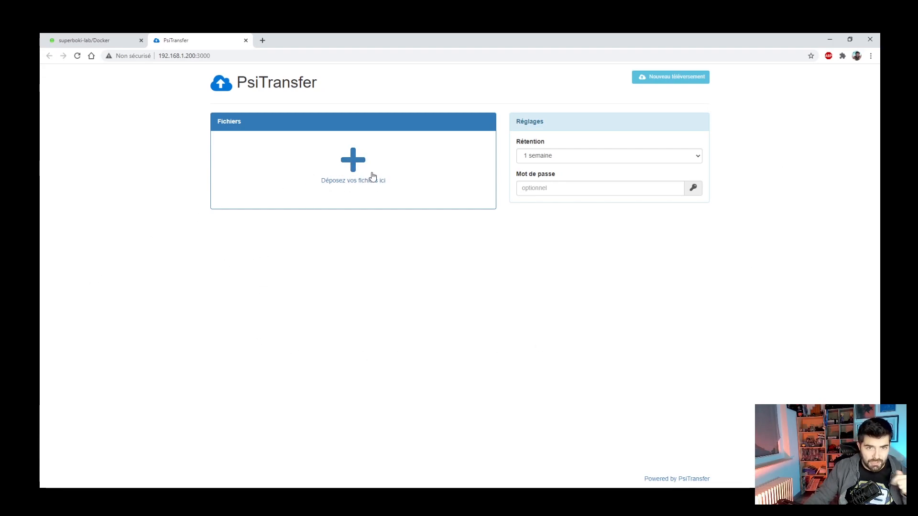
- Review PsiTransfer's retention options, keeping 1 semaine, check the upload password field, and select the page address
click(545, 157)
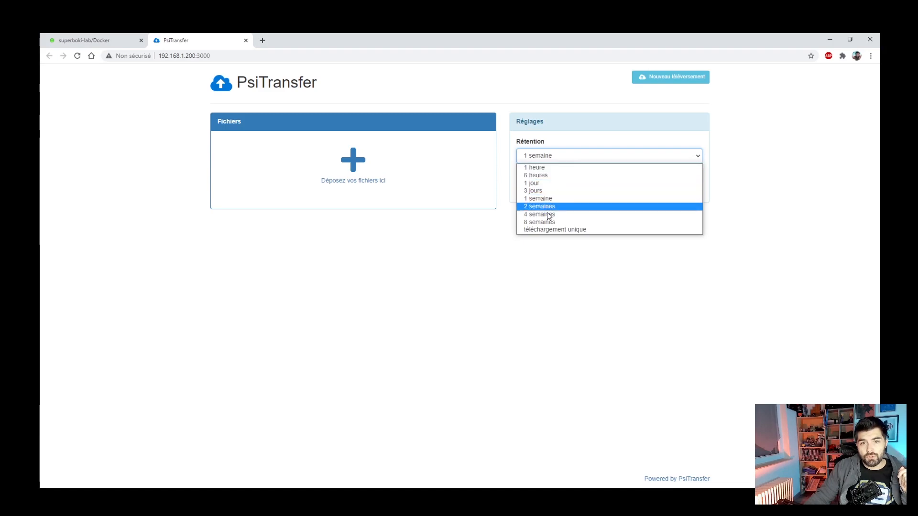
click(723, 156)
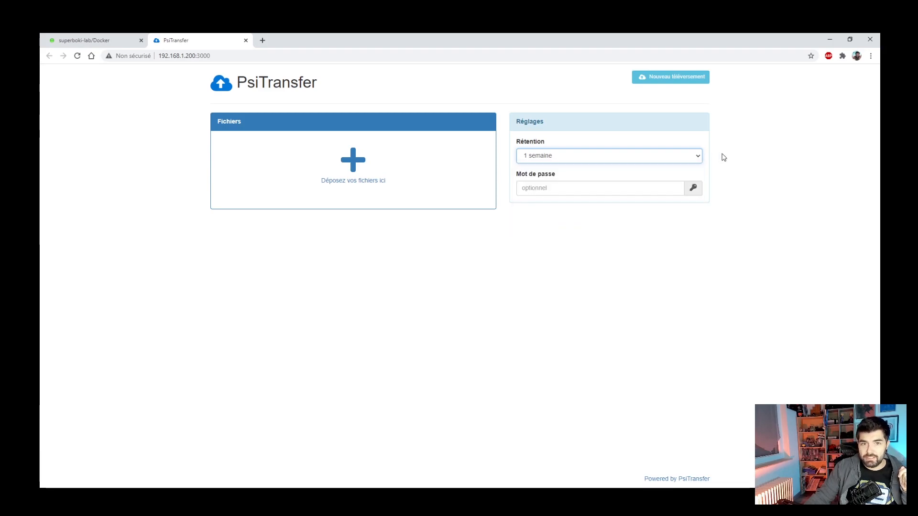
click(598, 188)
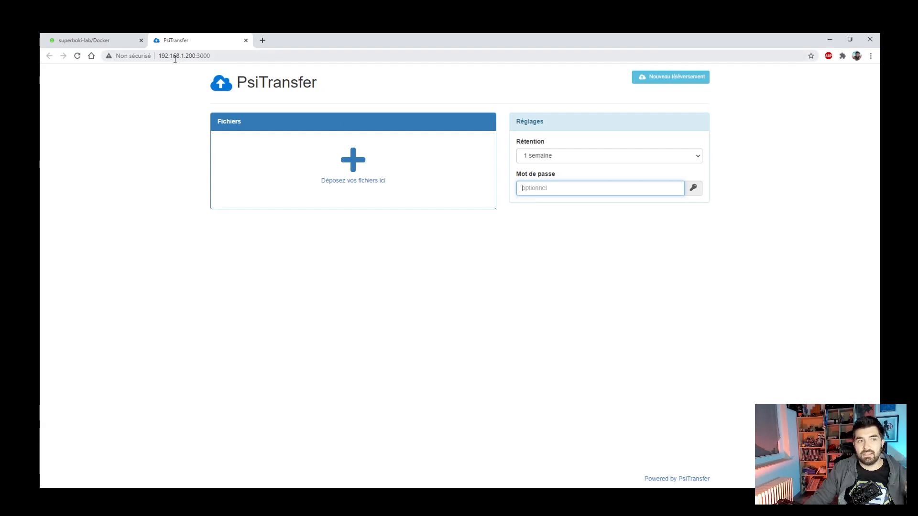
click(242, 52)
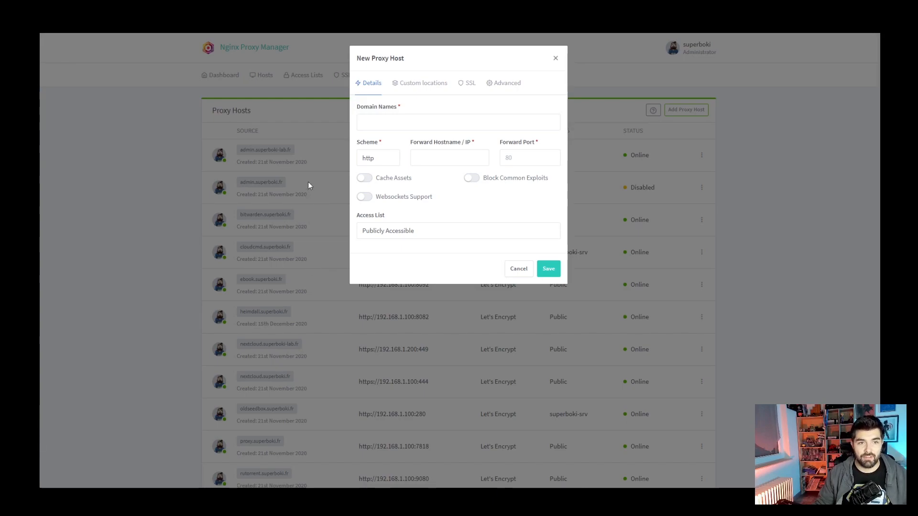
- Enter share.superboki-lab.fr as the proxy host's domain name
click(394, 125)
text(sha)
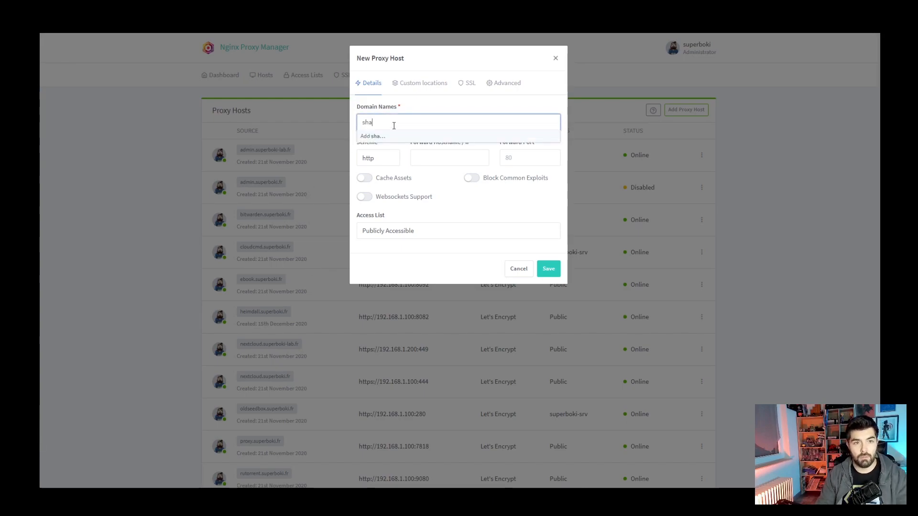
text(re.superbokiè)
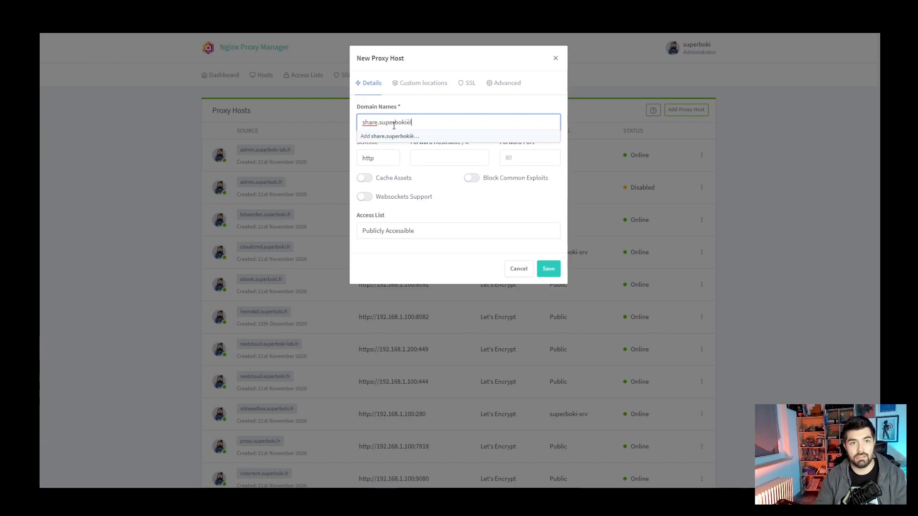
key(BackSpace)
text(-lab?)
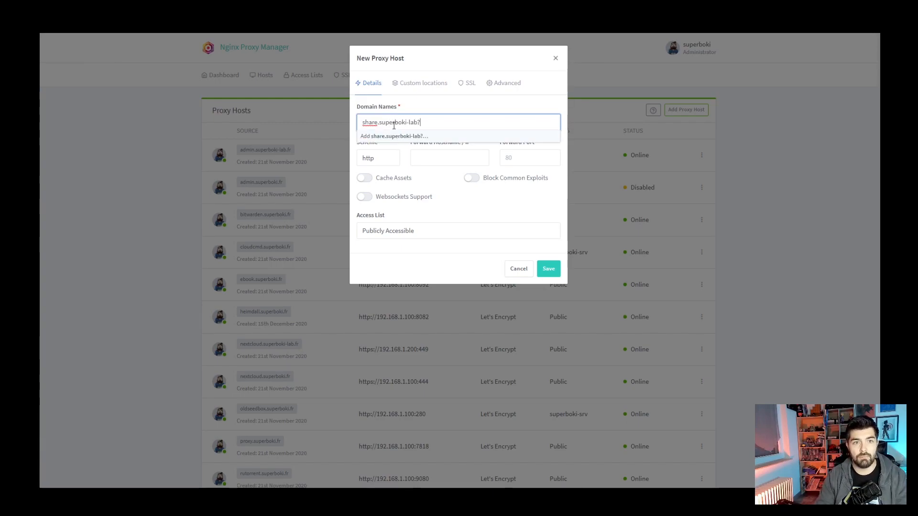
key(BackSpace)
text(.fr)
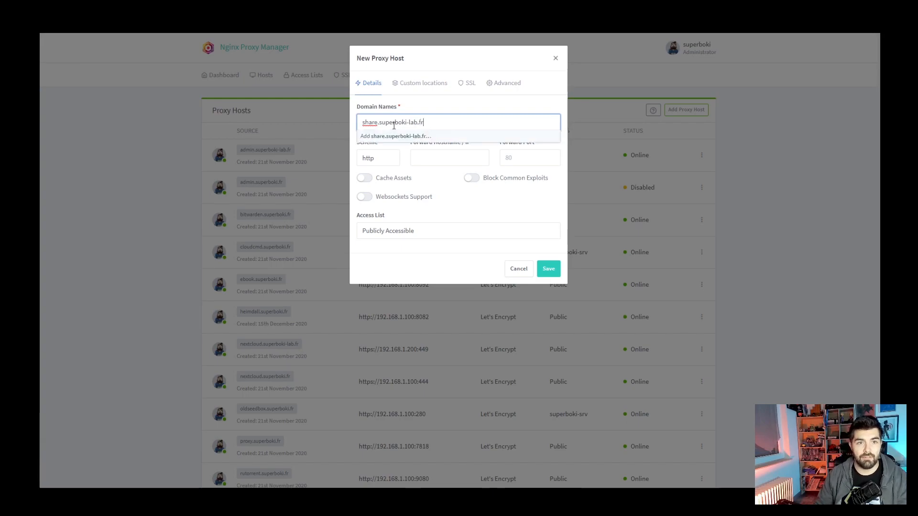
click(414, 135)
- Forward to 192.168.1.200 port 3000 and turn on Block Common Exploits
click(443, 159)
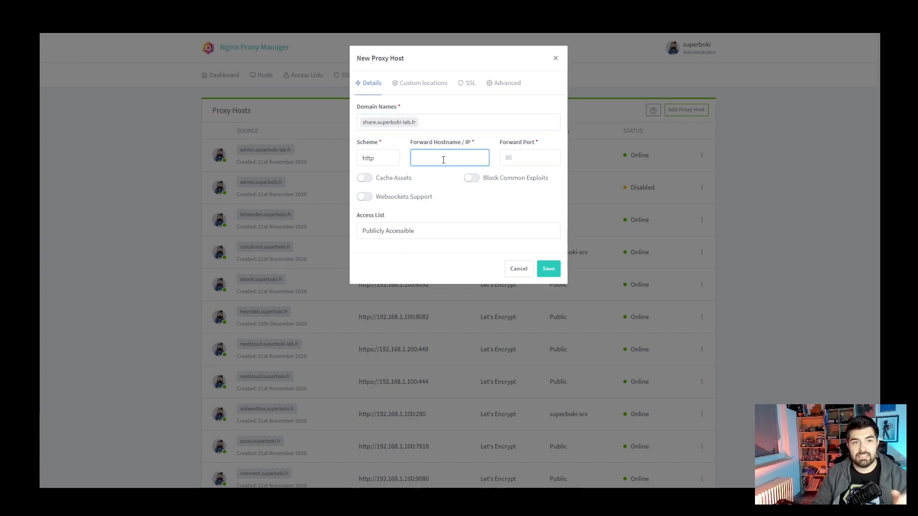
text(192.168.1)
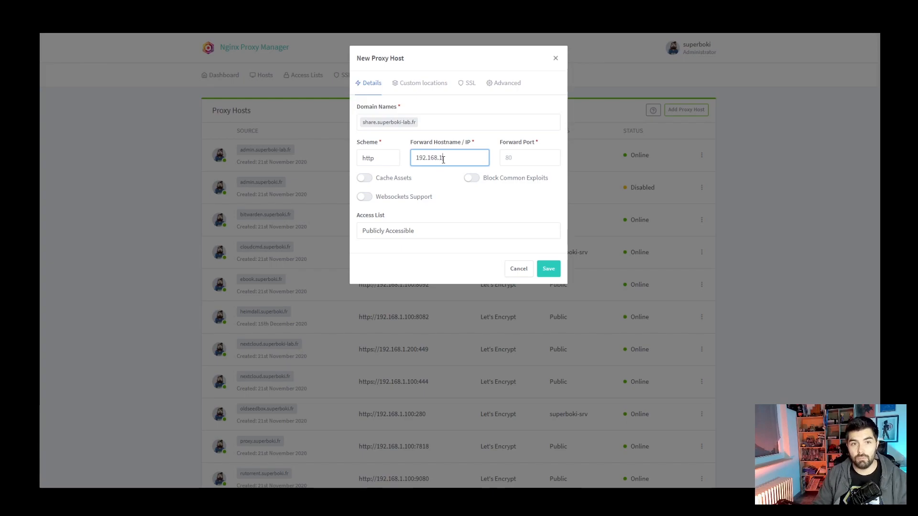
text(.200)
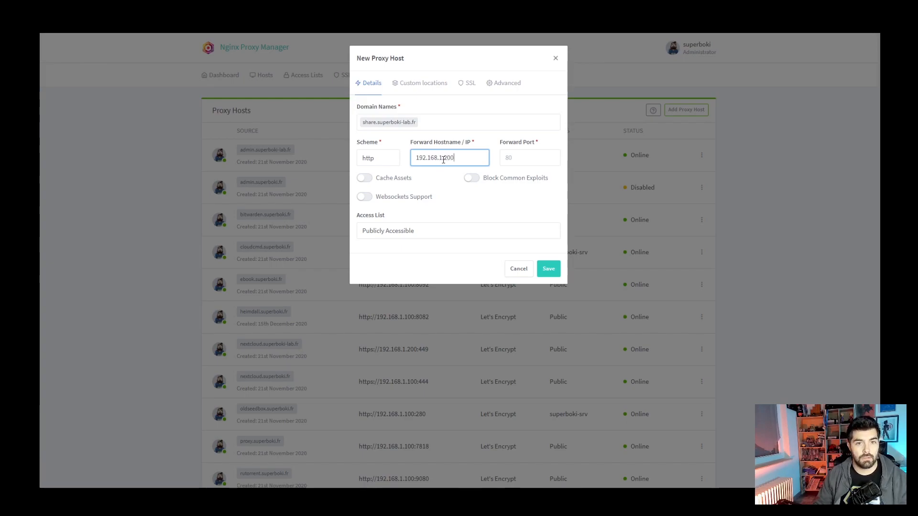
click(511, 156)
text(.)
text(3000)
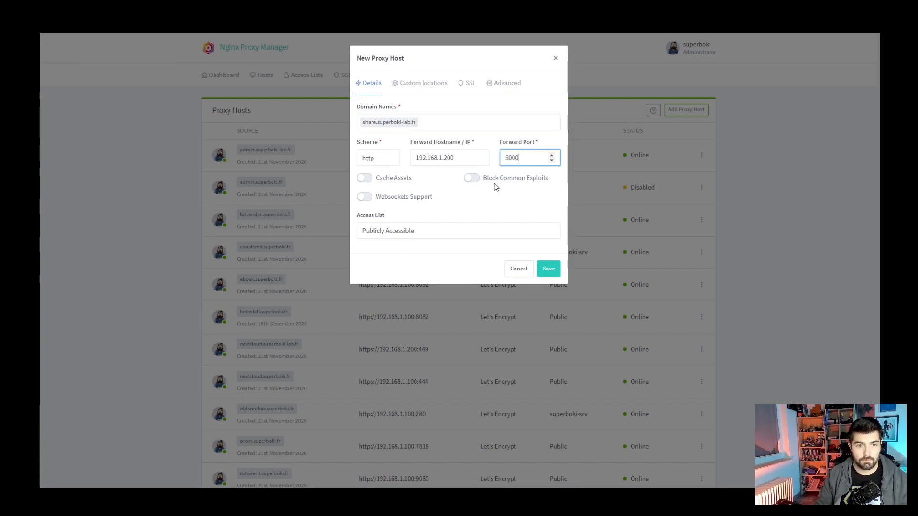
click(471, 178)
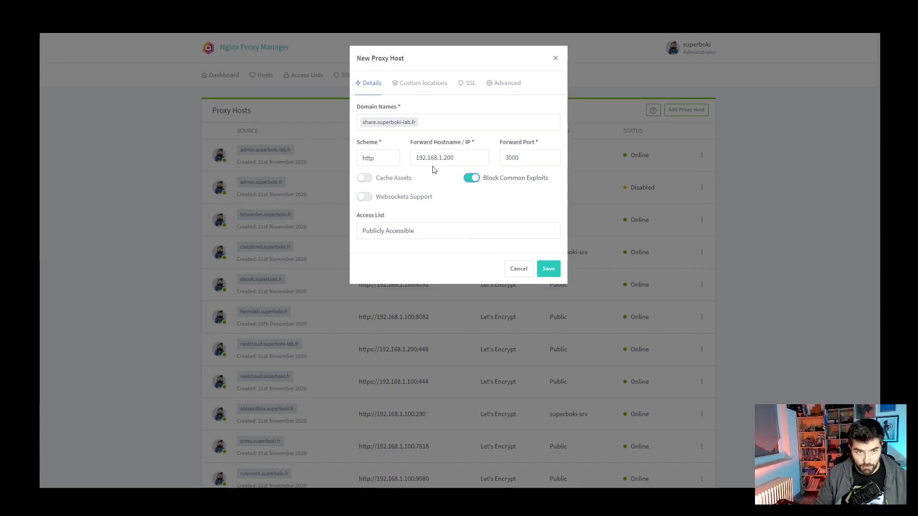
- Request a new Let's Encrypt certificate with Force SSL, accept the terms, and save the host
click(468, 85)
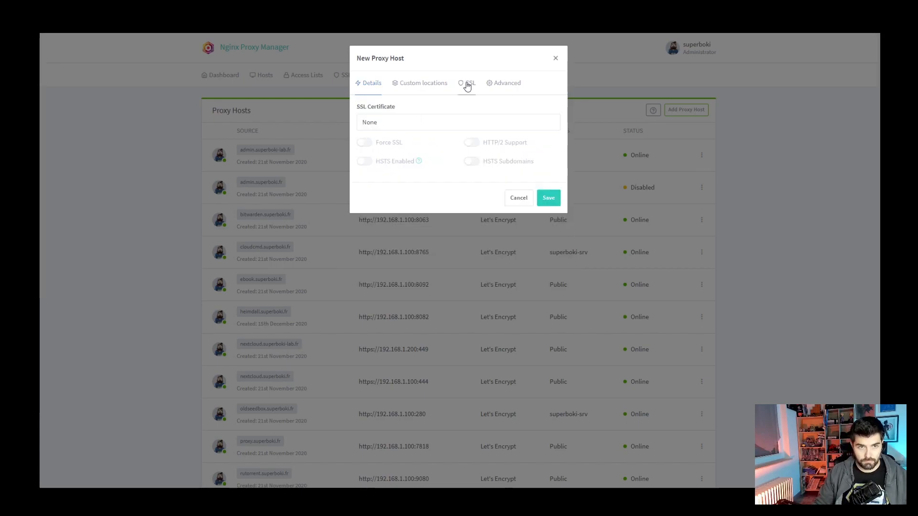
click(413, 125)
click(402, 164)
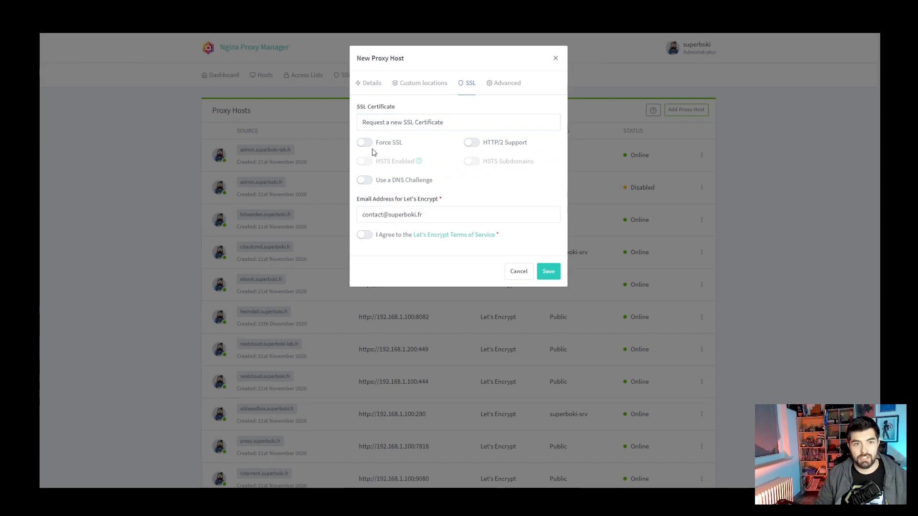
click(367, 144)
click(364, 235)
click(548, 272)
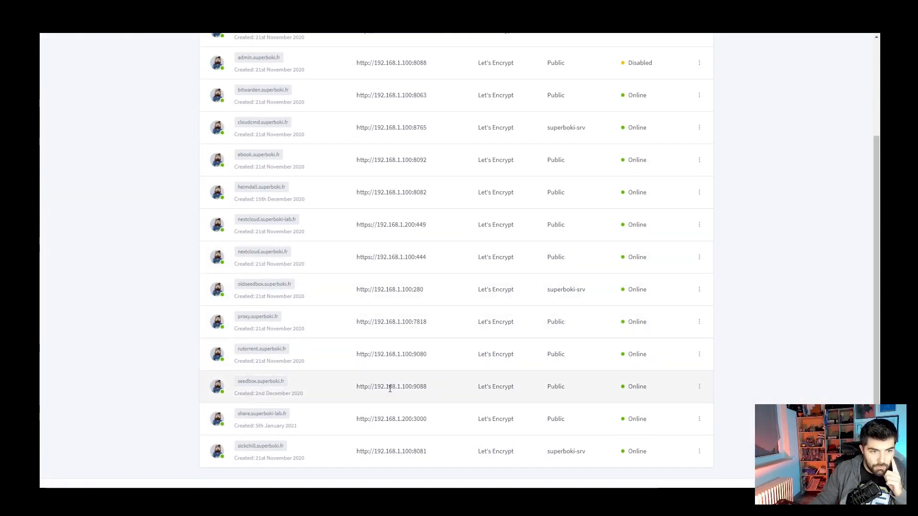
- Open share.superboki-lab.fr and verify its HTTPS connection details via the lock icon
click(267, 418)
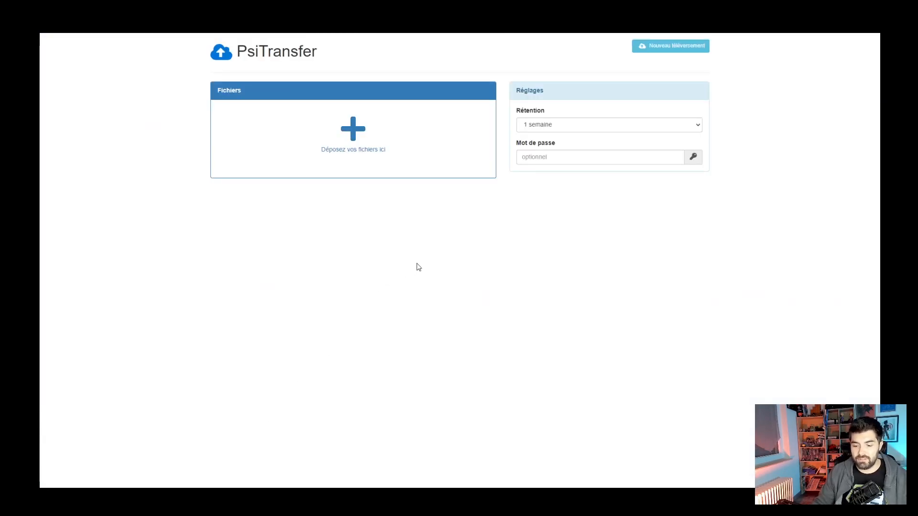
key(F11)
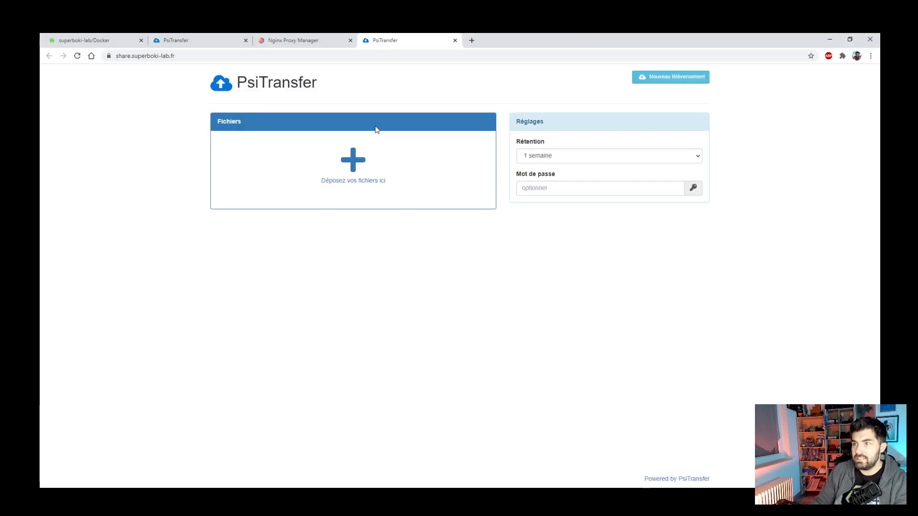
click(109, 56)
click(185, 250)
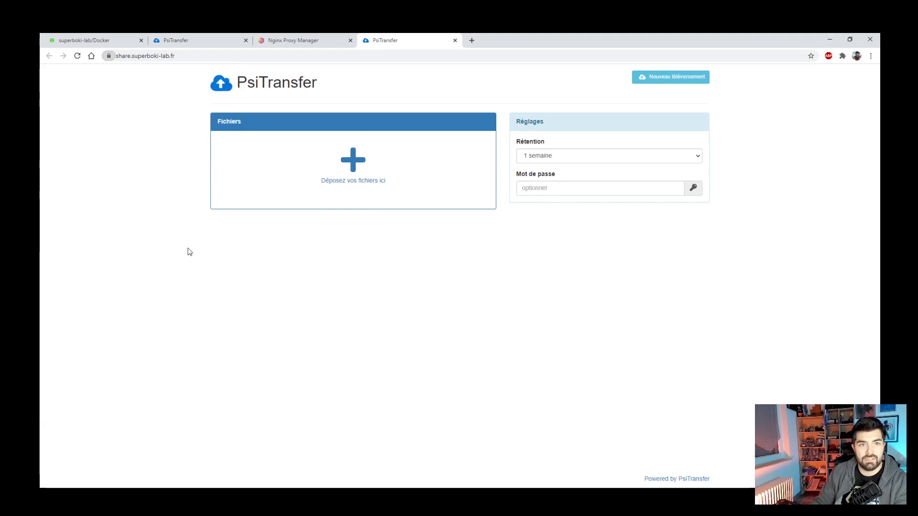
key(F11)
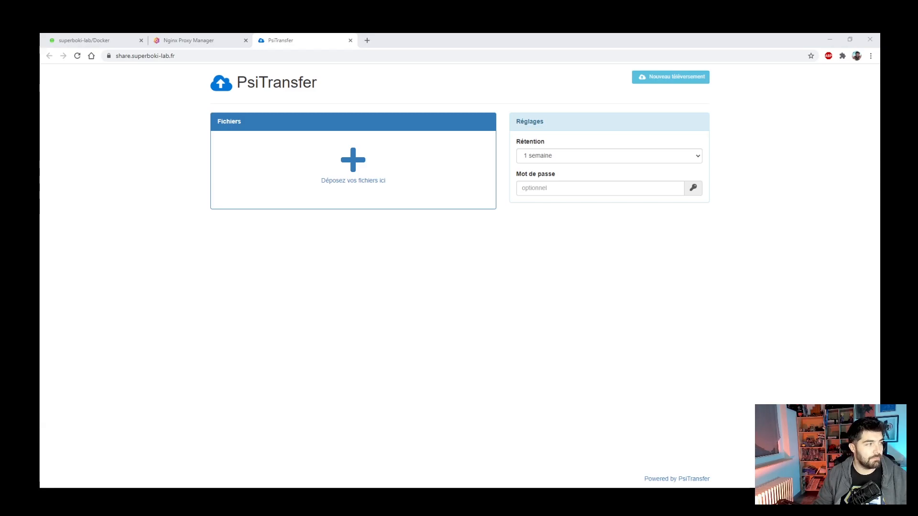
- Drag owFKcFn.jpg, ToyKitchTWITTER.jpg, preview.jfif and the 25.96 MB Christmas mp4 into the Fichiers drop zone
drag(41, 201, 346, 169)
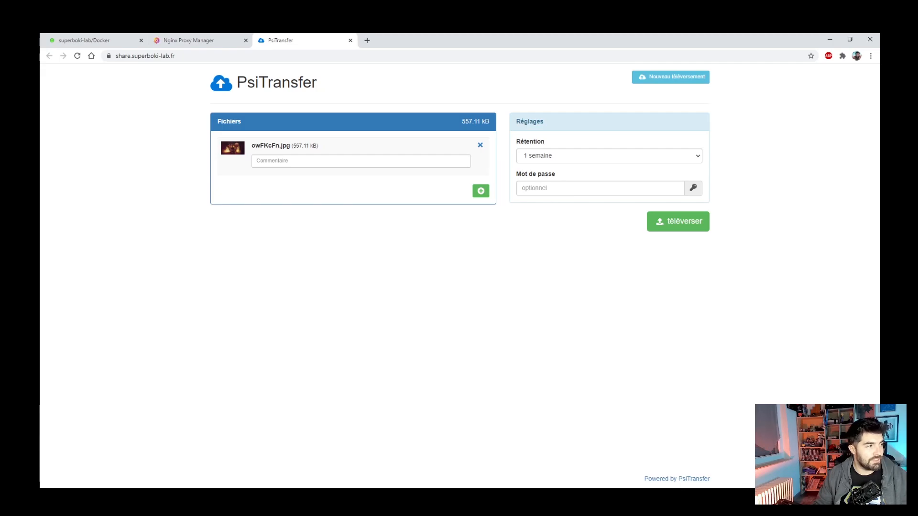
drag(40, 239, 306, 165)
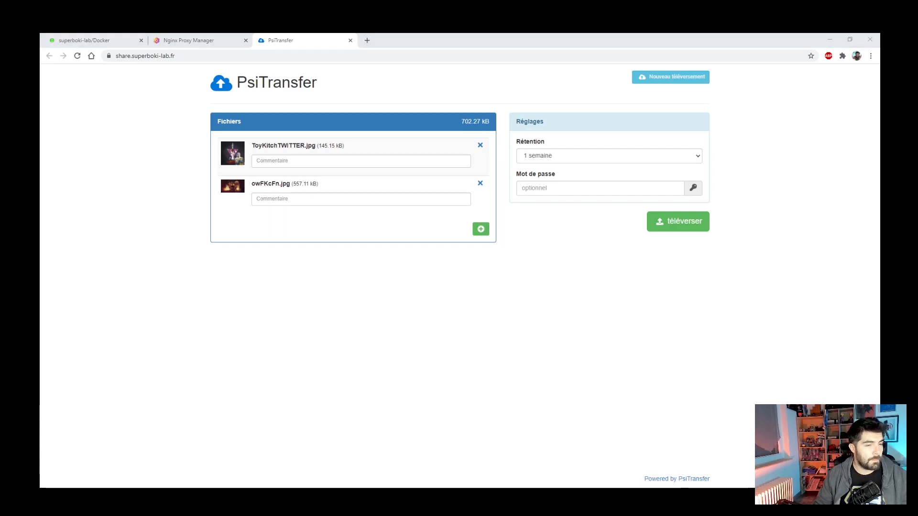
drag(40, 229, 292, 213)
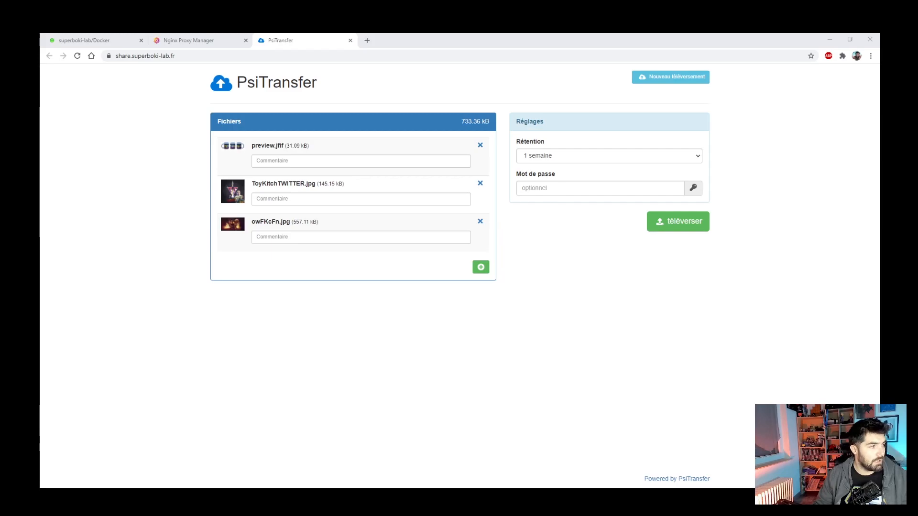
drag(40, 251, 297, 260)
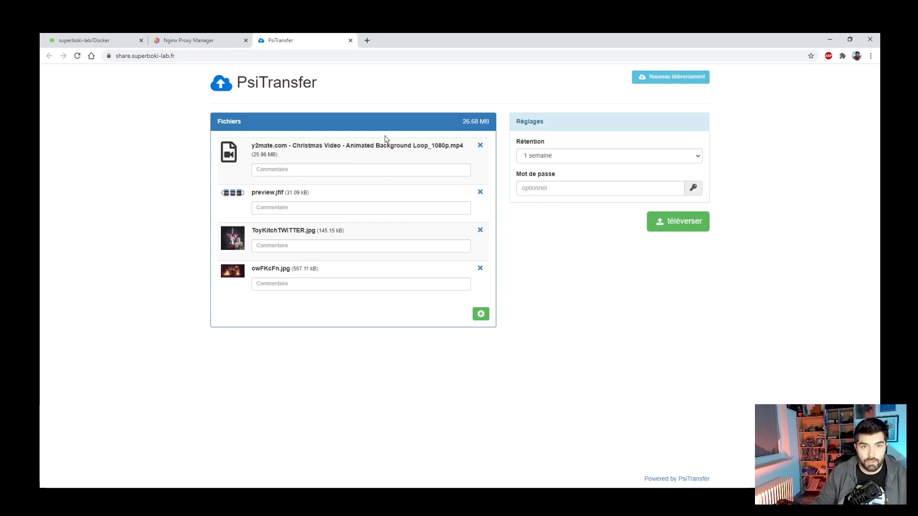
- Set Rétention to 6 heures, fill in the saved upload password, and start the téléverser upload
click(546, 159)
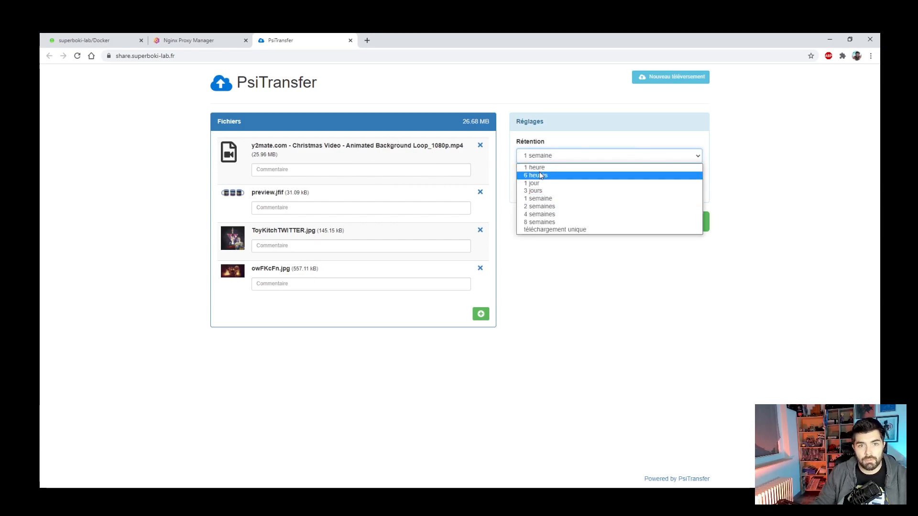
click(540, 174)
click(537, 188)
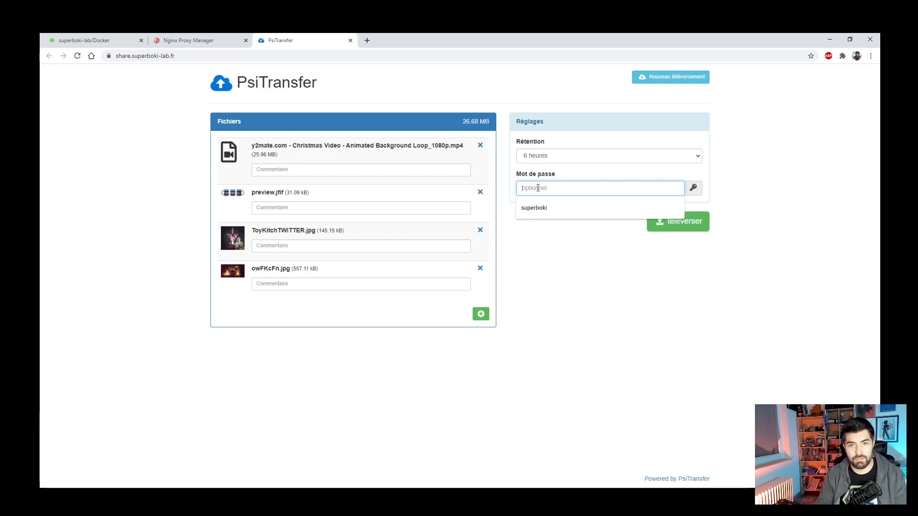
click(543, 202)
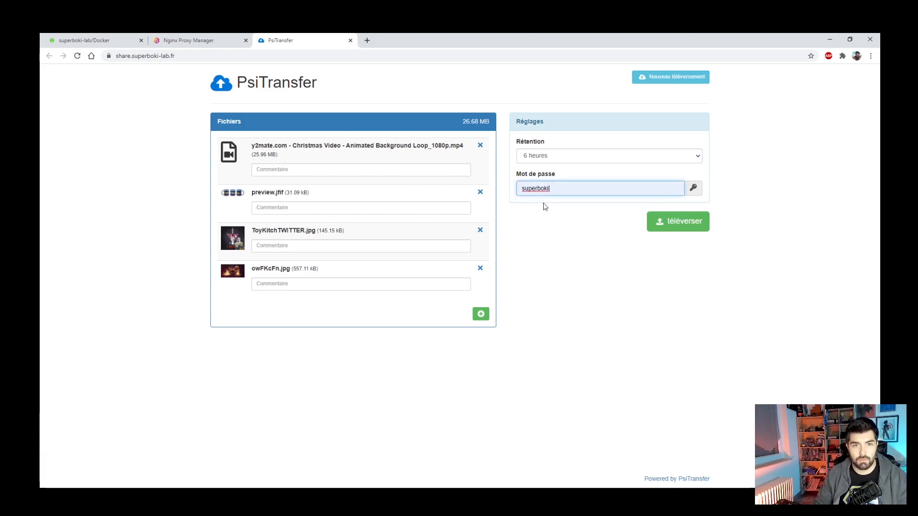
click(667, 227)
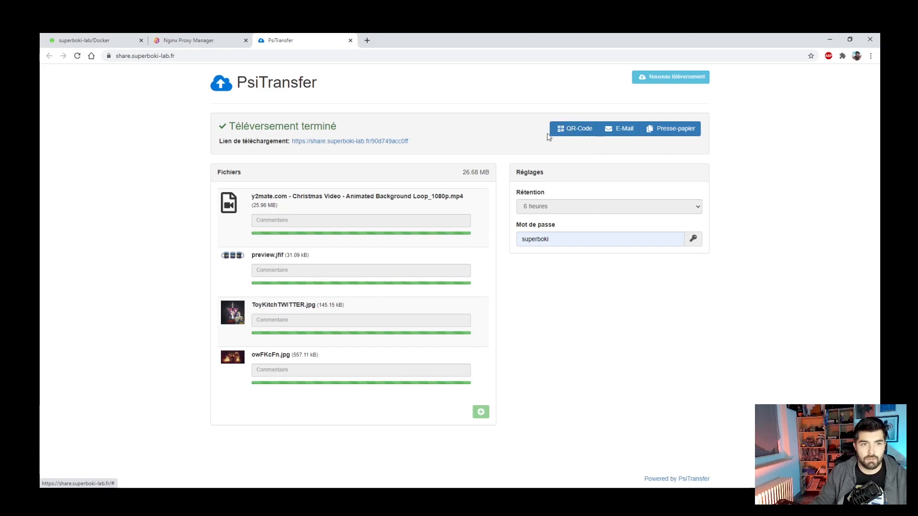
- Open the share link, unlock it with the share password, and download all four files as a zip
click(363, 142)
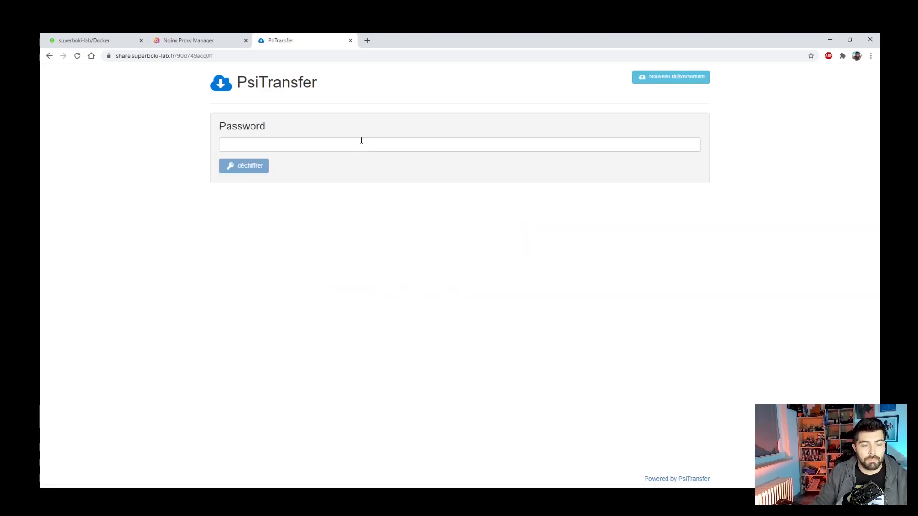
click(299, 144)
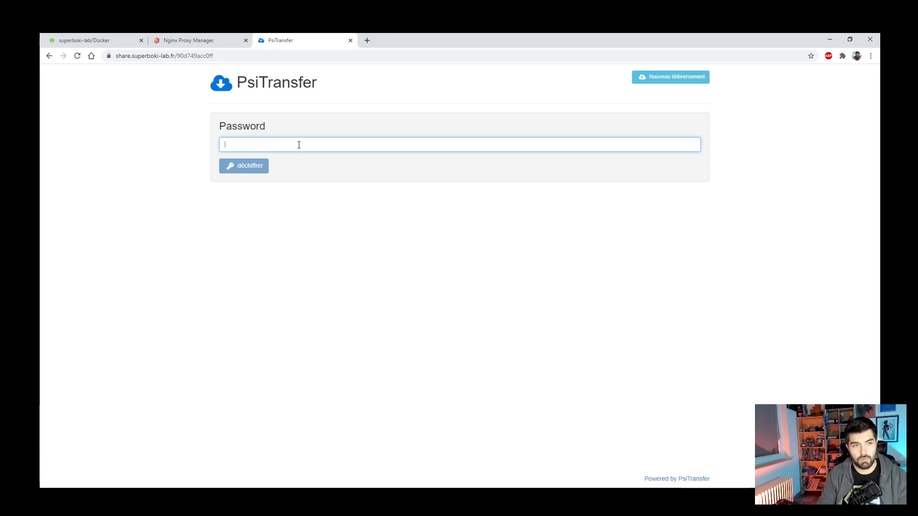
text(•••••••••)
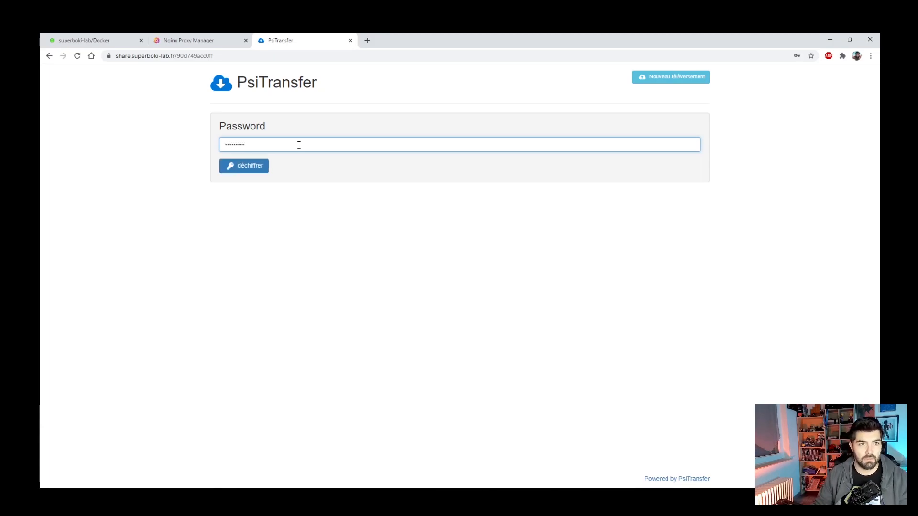
click(252, 167)
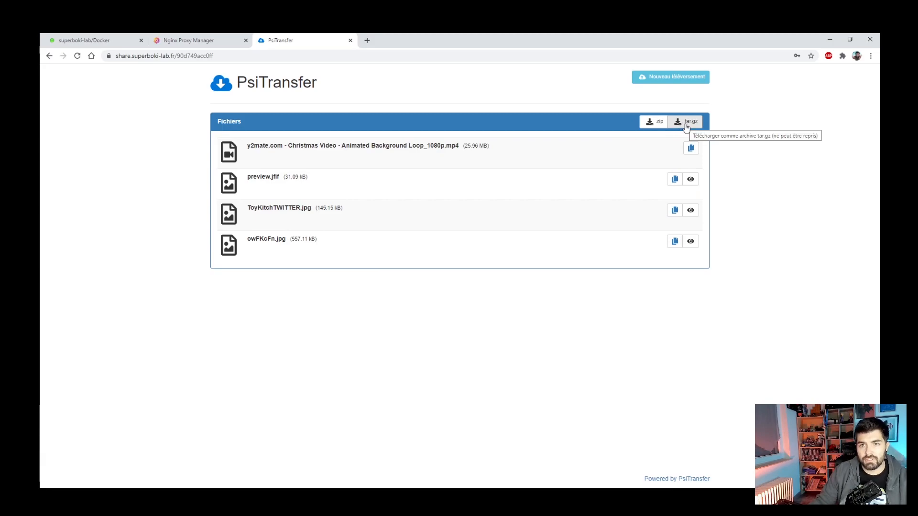
click(647, 125)
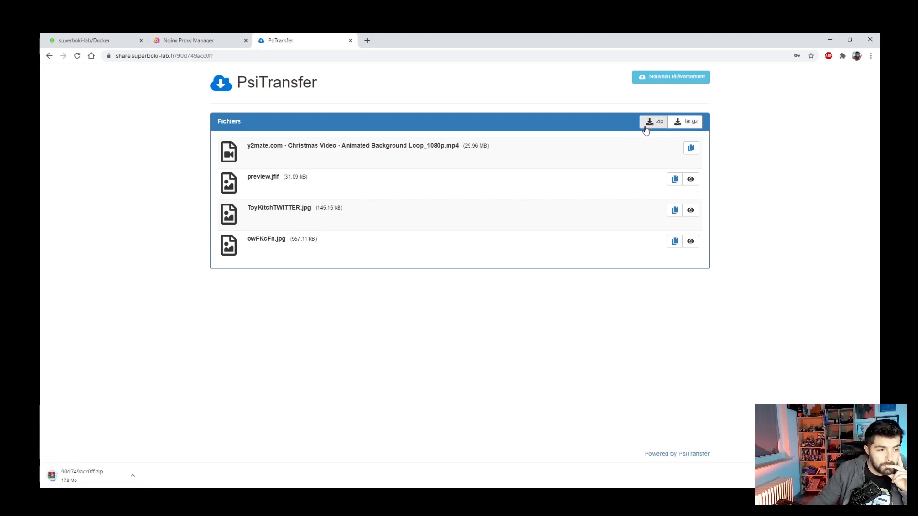